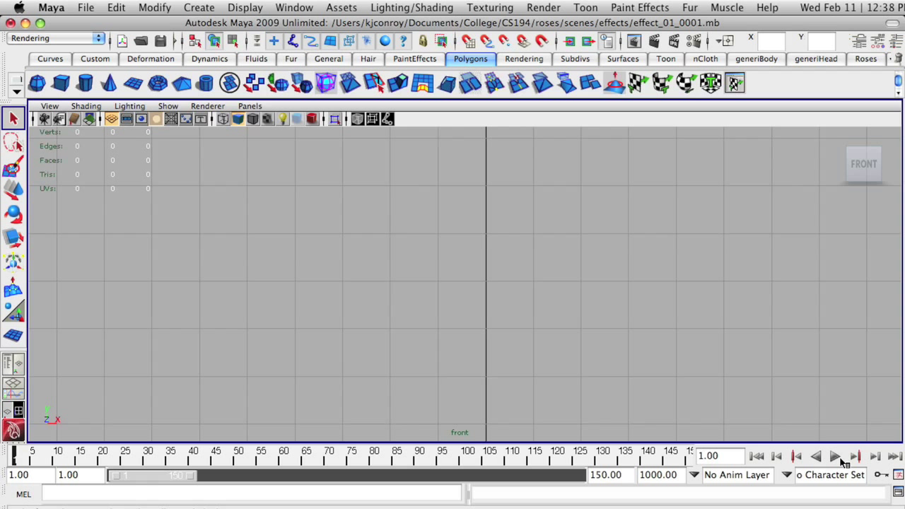
# Play the skull animation twice from the start in the front view, then set the current frame to 60
pyautogui.click(836, 458)
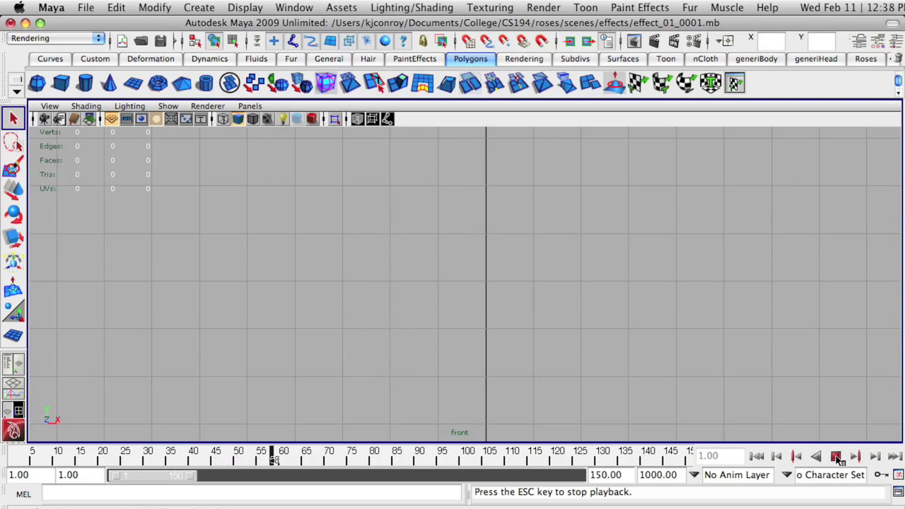
pyautogui.click(836, 458)
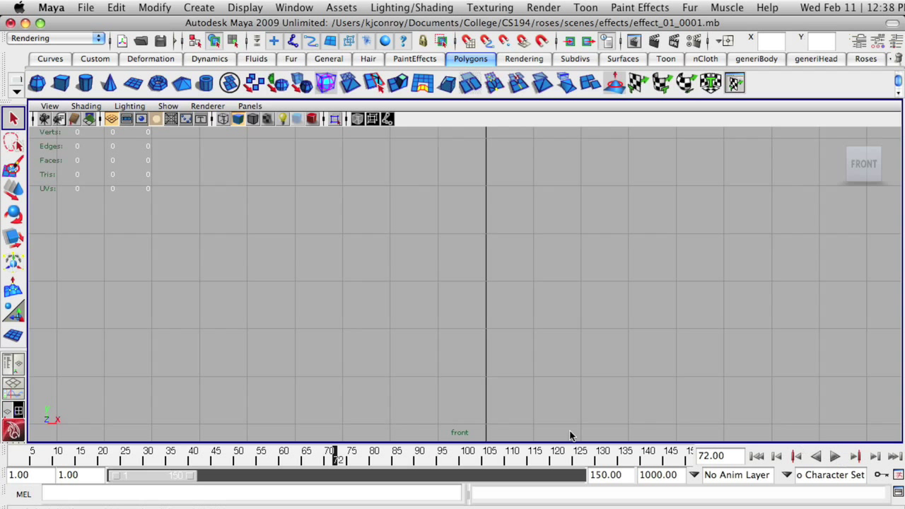
pyautogui.click(757, 457)
pyautogui.click(837, 457)
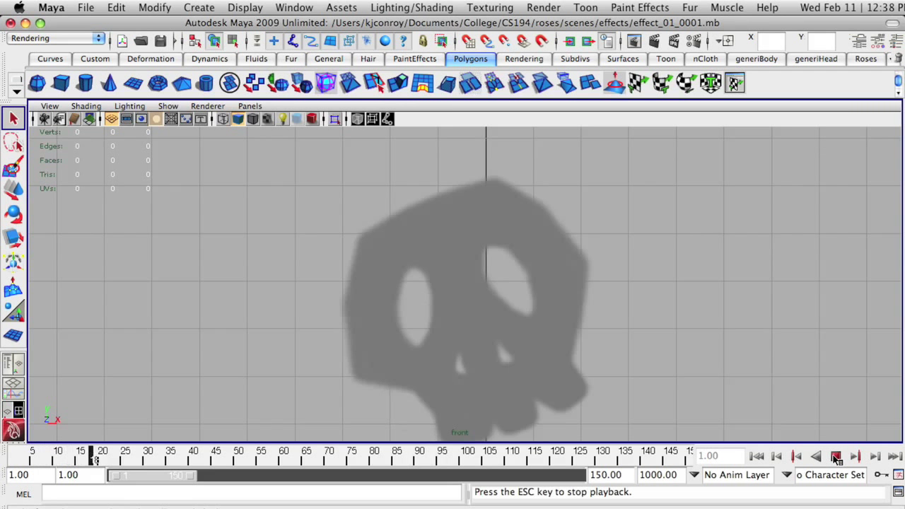
pyautogui.click(837, 457)
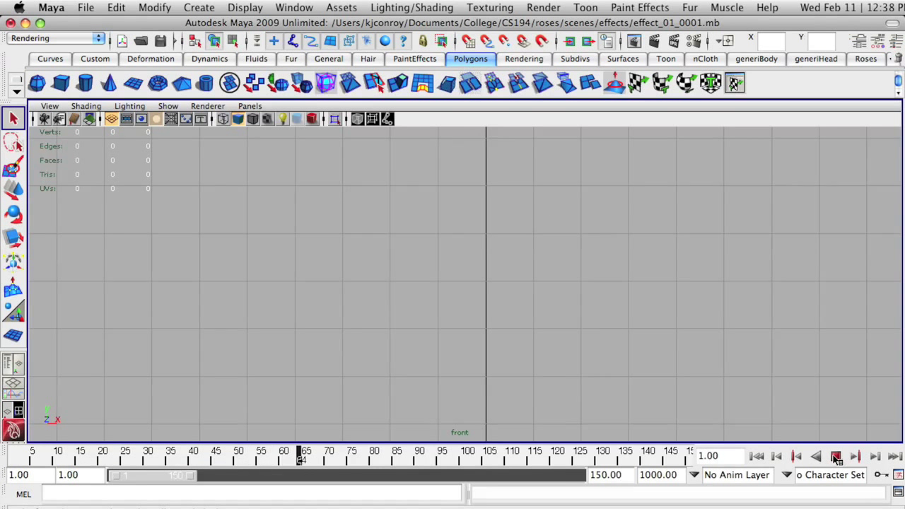
pyautogui.click(283, 457)
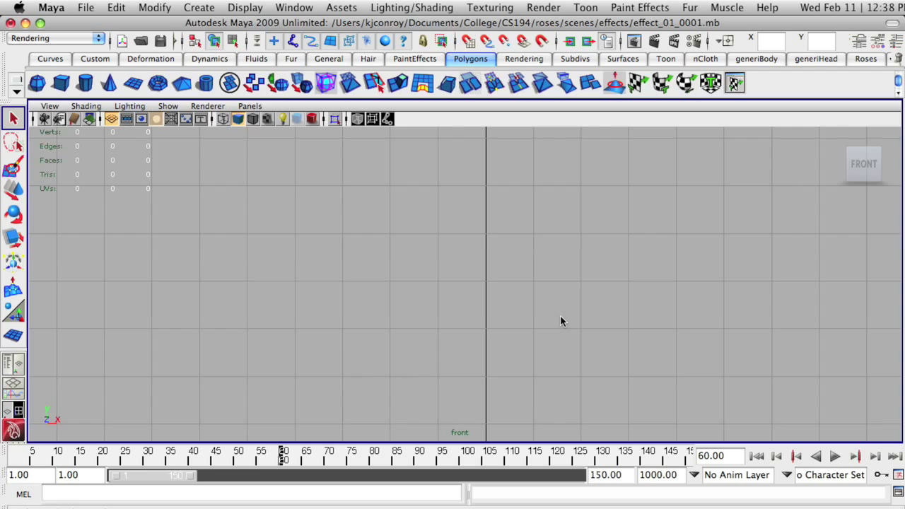
pyautogui.scroll(1, 560, 322)
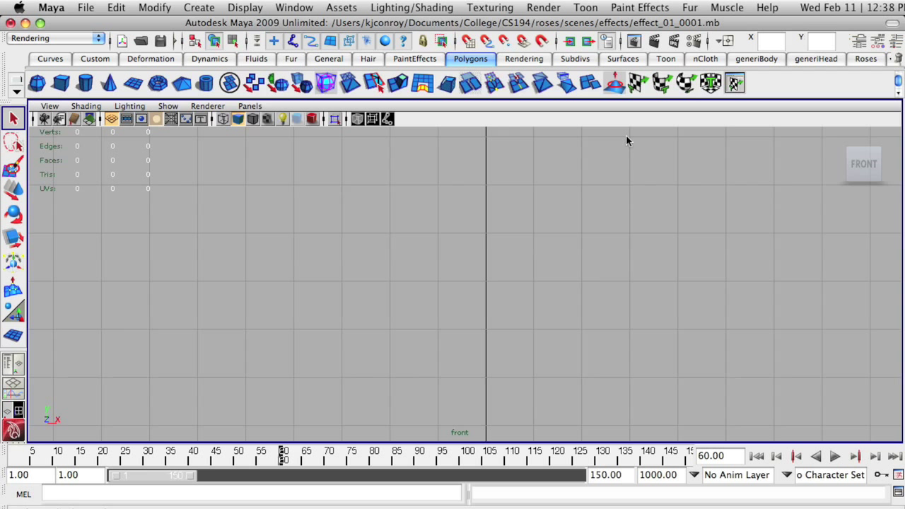
# Open Render Settings and try the single-frame output file naming formats
pyautogui.click(696, 44)
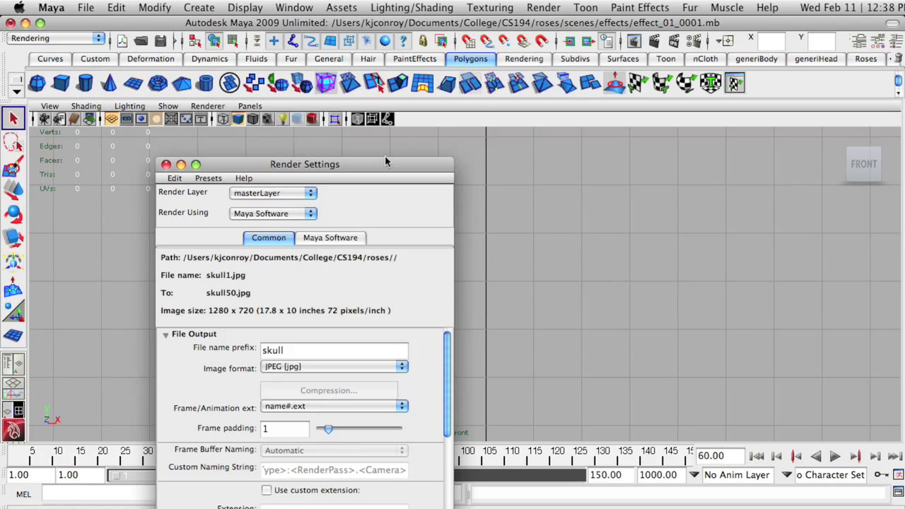
pyautogui.moveTo(384, 162); pyautogui.dragTo(493, 36)
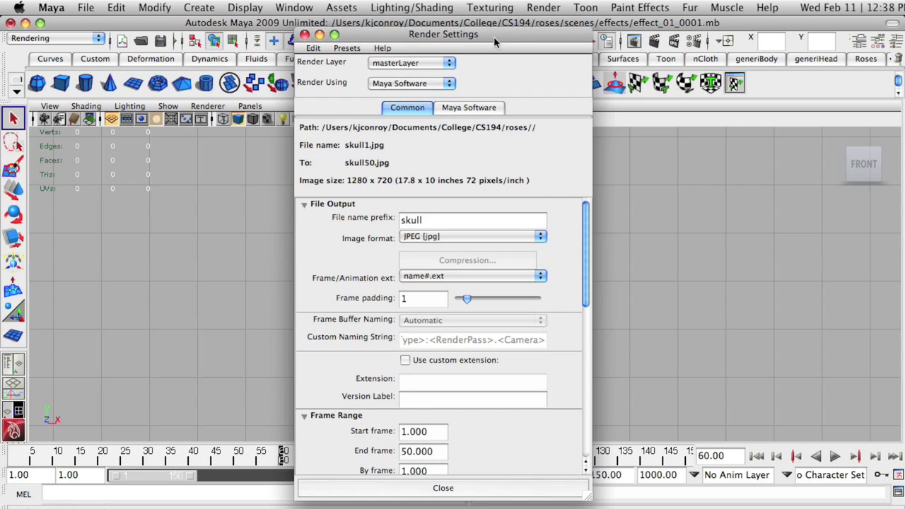
pyautogui.click(425, 277)
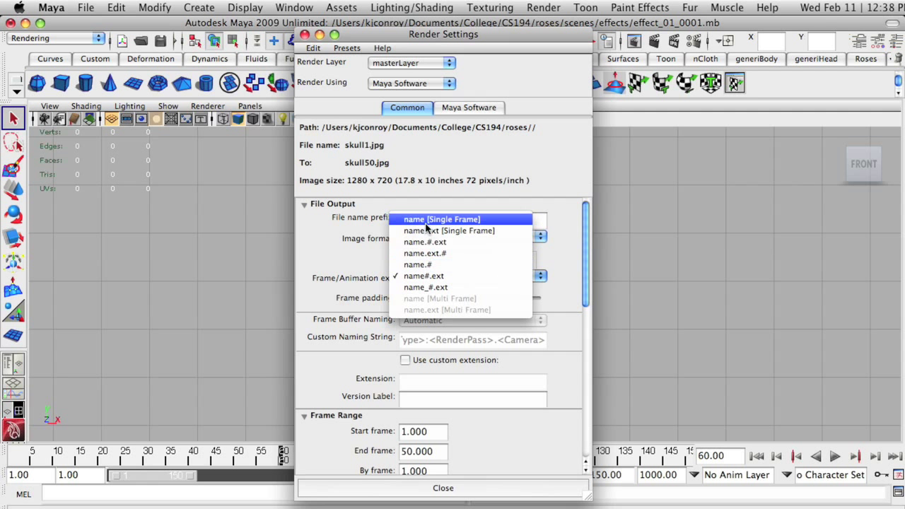
pyautogui.click(427, 224)
pyautogui.click(445, 276)
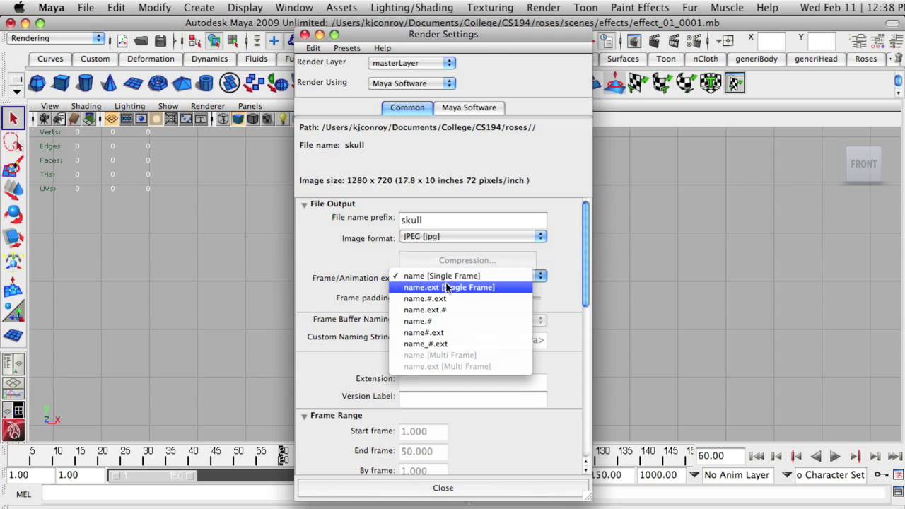
pyautogui.click(447, 287)
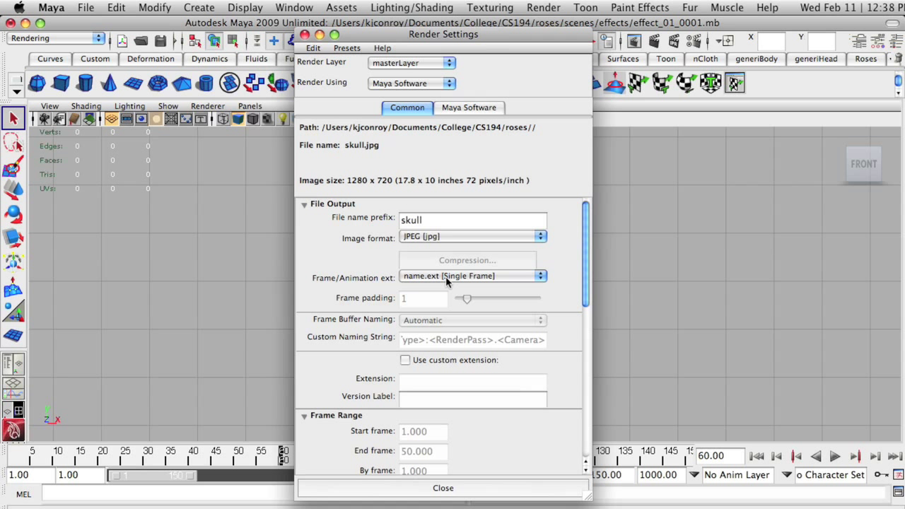
pyautogui.click(446, 279)
pyautogui.click(445, 266)
pyautogui.scroll(-5, 438, 311)
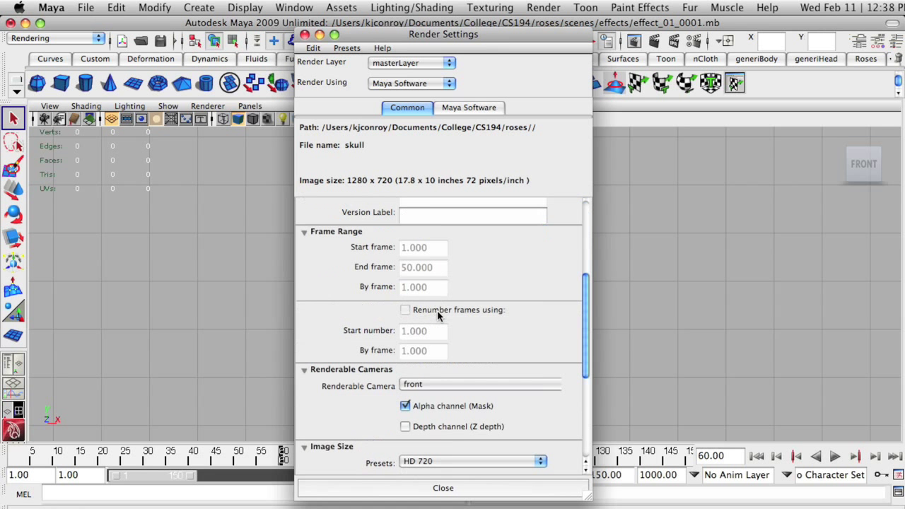
pyautogui.scroll(5, 439, 329)
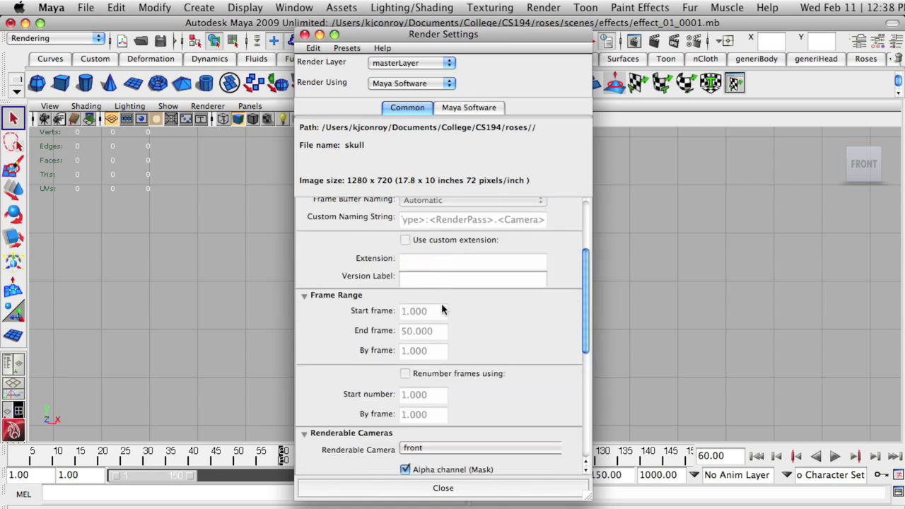
# Choose numbered sequence naming (skull1.jpg) and begin editing frame padding and End frame
pyautogui.click(434, 248)
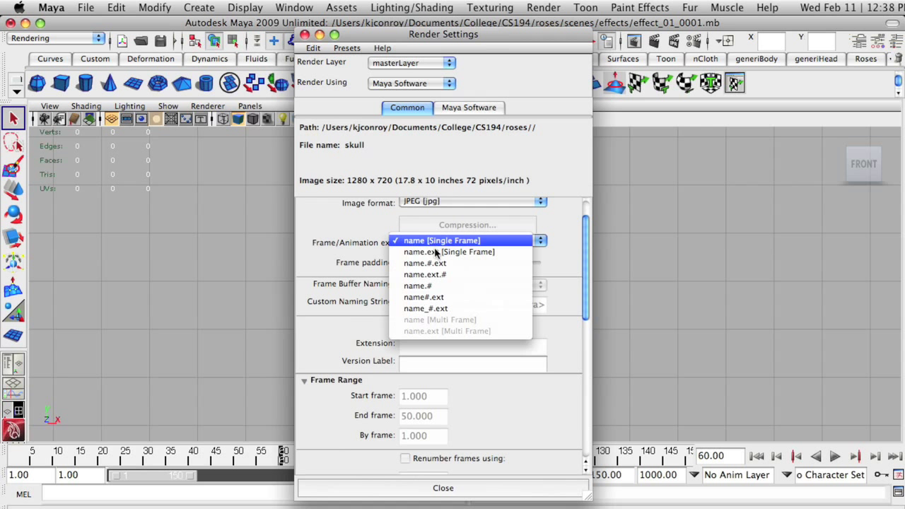
pyautogui.click(439, 298)
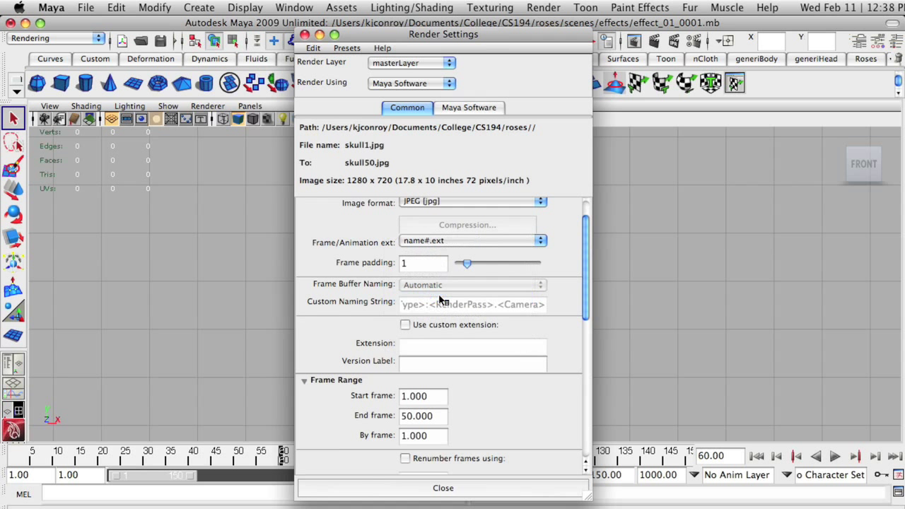
pyautogui.click(414, 263)
pyautogui.click(406, 418)
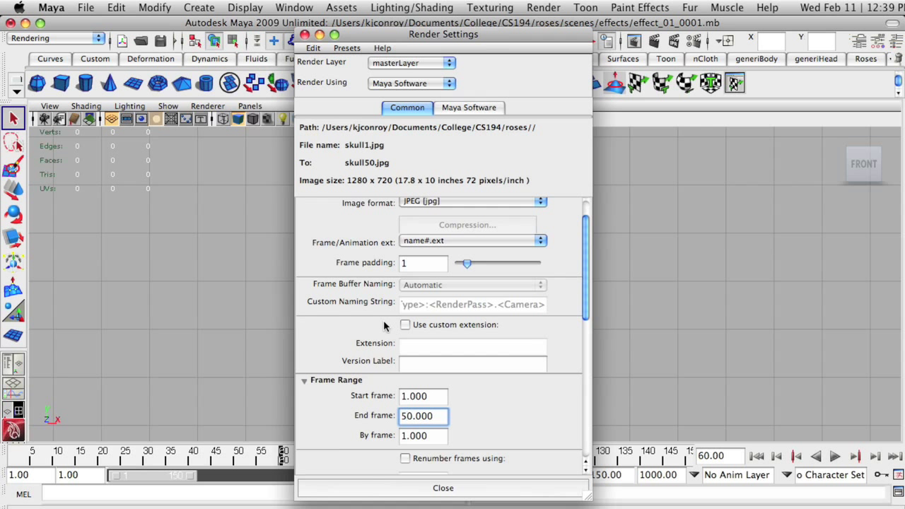
# Change the render End frame from 50 to 60
pyautogui.click(410, 262)
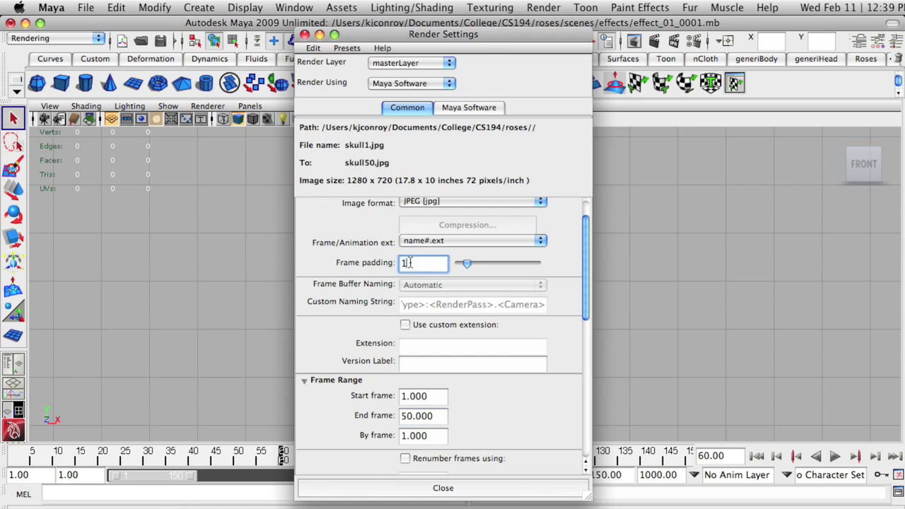
pyautogui.click(408, 418)
pyautogui.press('Right')
pyautogui.press('Left')
pyautogui.press('Left')
pyautogui.press('Left')
pyautogui.press('Left')
pyautogui.press('Left')
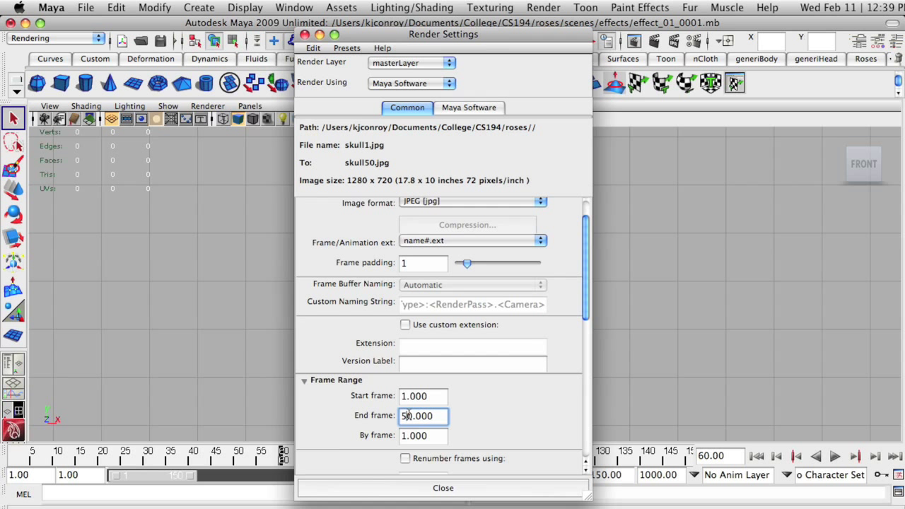
pyautogui.press('BackSpace')
pyautogui.write('6')
# Confirm front as the renderable camera and reposition the Render Settings window
pyautogui.scroll(-1, 476, 361)
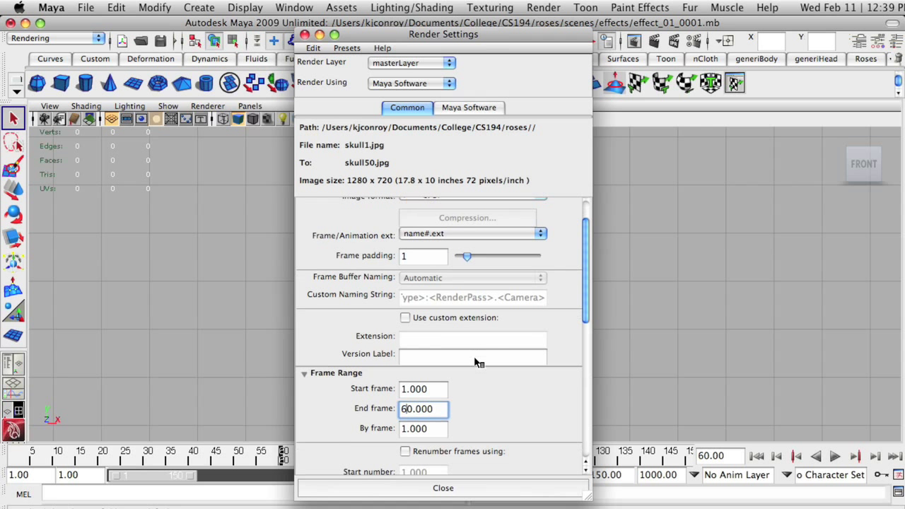
pyautogui.scroll(3, 476, 360)
pyautogui.scroll(-5, 466, 295)
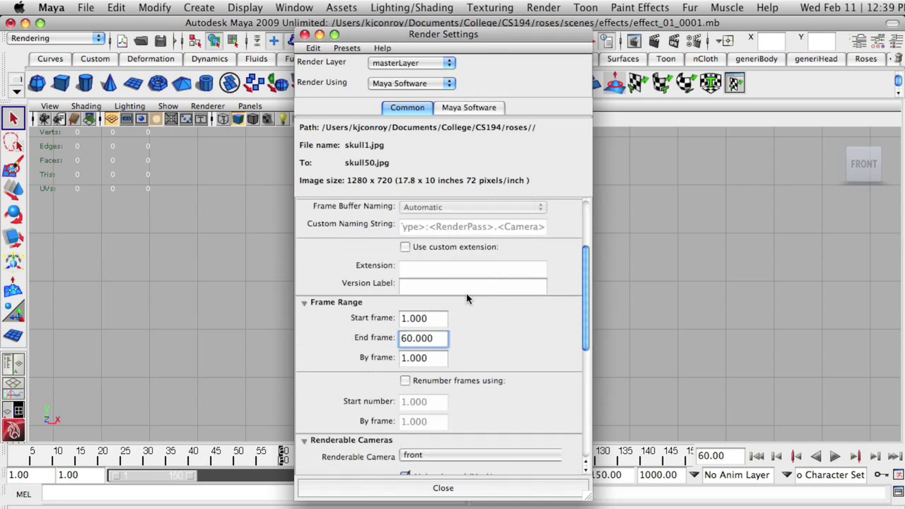
pyautogui.scroll(-1, 466, 297)
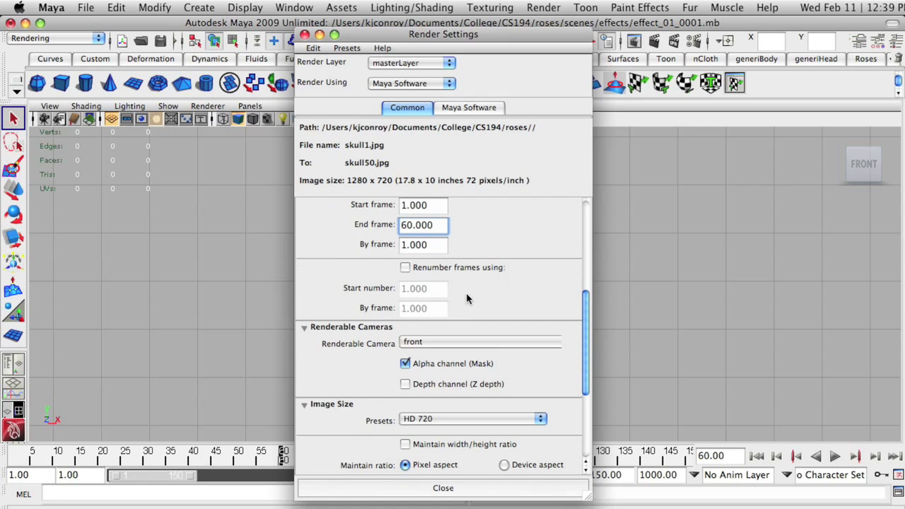
pyautogui.click(455, 343)
pyautogui.click(455, 342)
pyautogui.click(455, 342)
pyautogui.click(454, 342)
pyautogui.moveTo(422, 41); pyautogui.dragTo(357, 40)
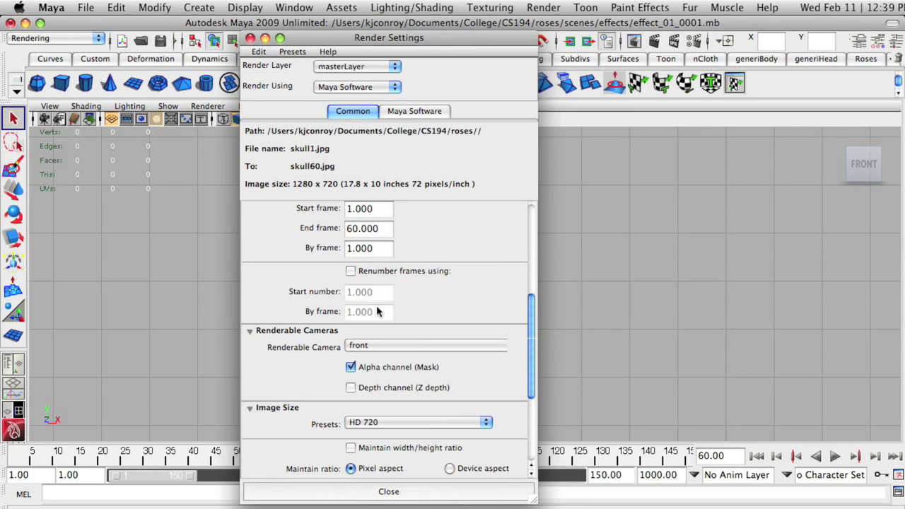
pyautogui.click(380, 344)
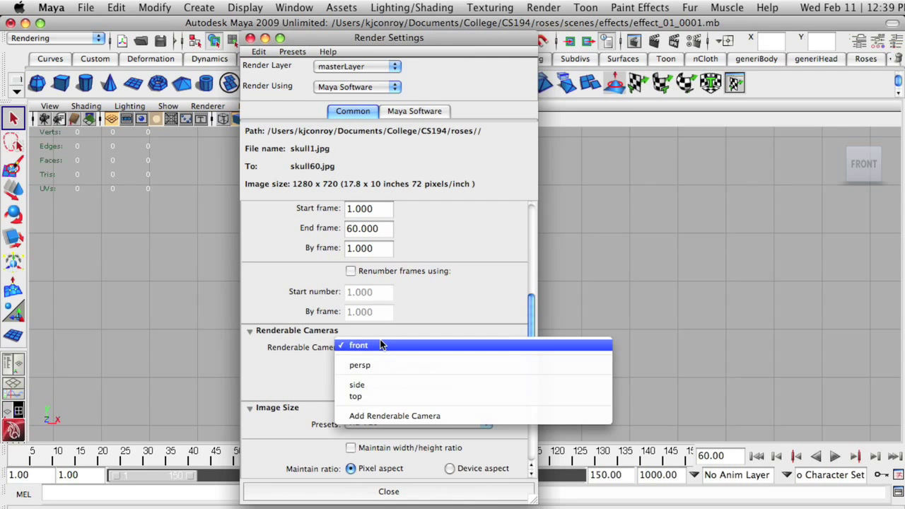
pyautogui.click(380, 344)
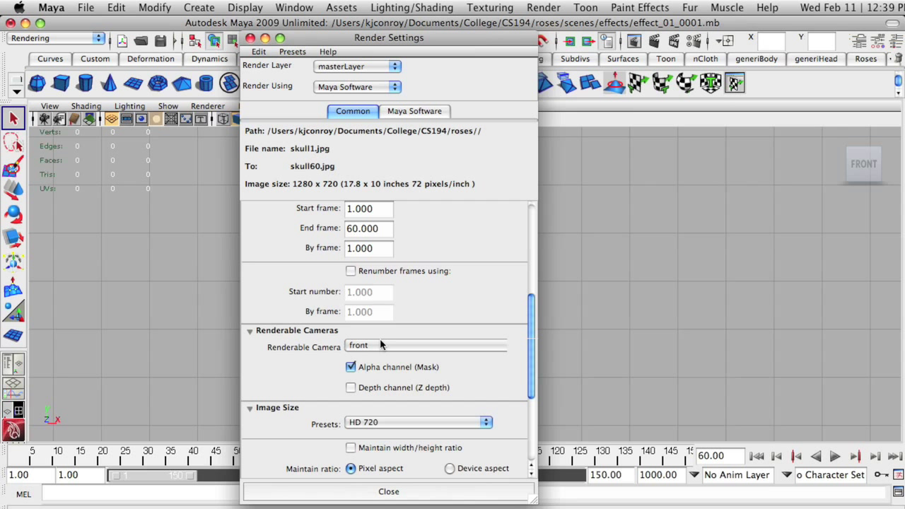
pyautogui.scroll(5, 420, 310)
pyautogui.scroll(-5, 420, 310)
pyautogui.scroll(-1, 420, 316)
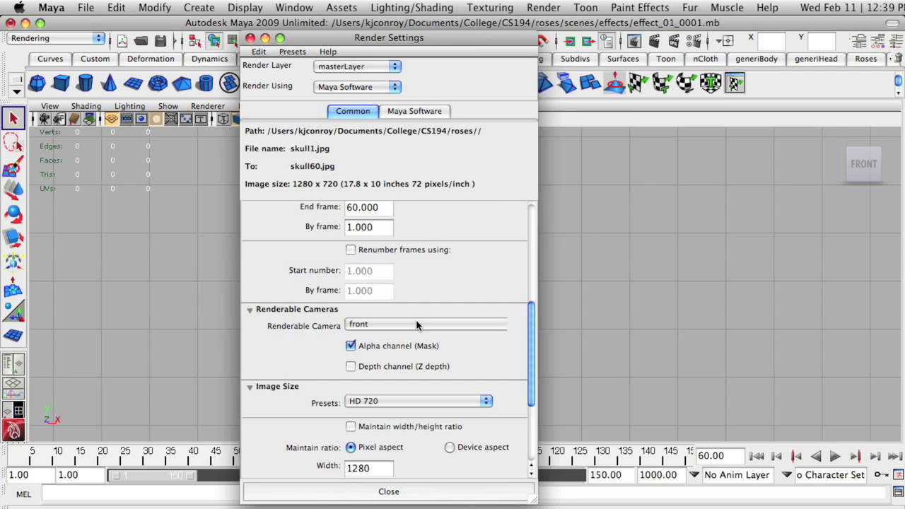
# Switch the image size preset to HD 1080, then back to HD 720
pyautogui.scroll(-4, 416, 324)
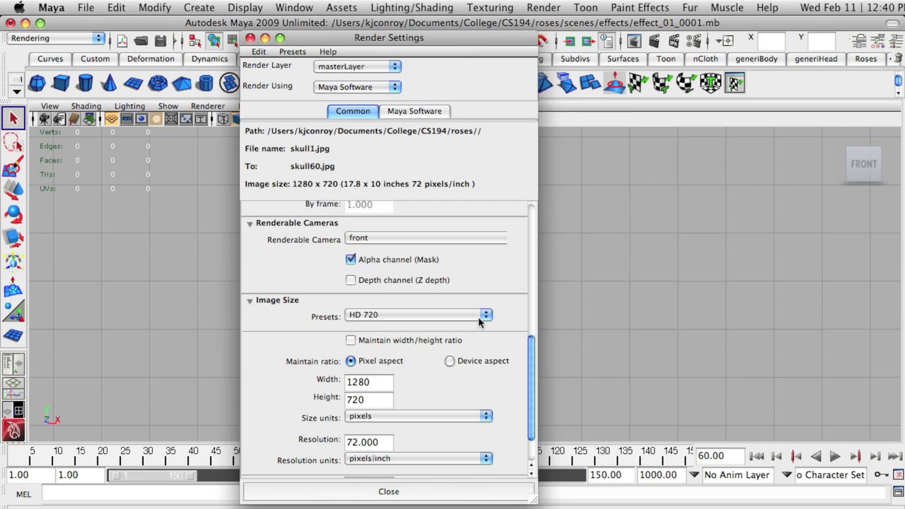
pyautogui.click(478, 317)
pyautogui.click(492, 317)
pyautogui.click(466, 315)
pyautogui.click(465, 329)
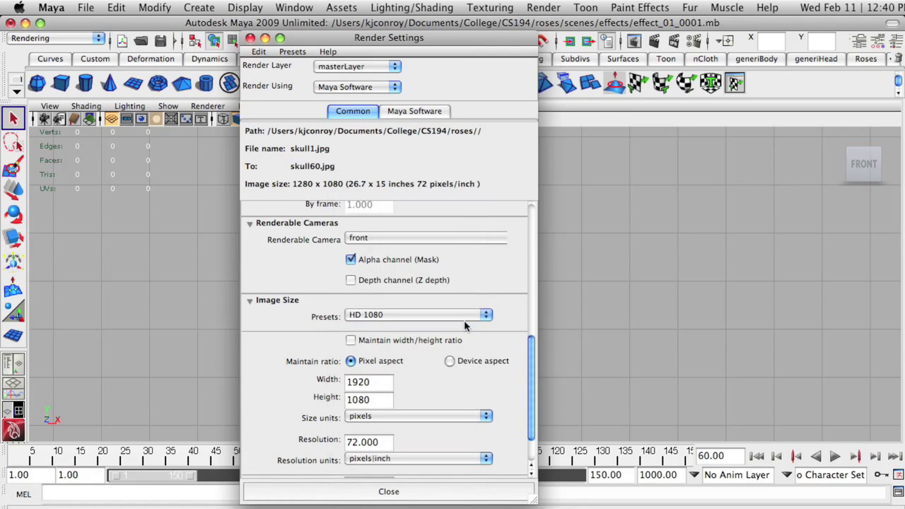
pyautogui.click(462, 315)
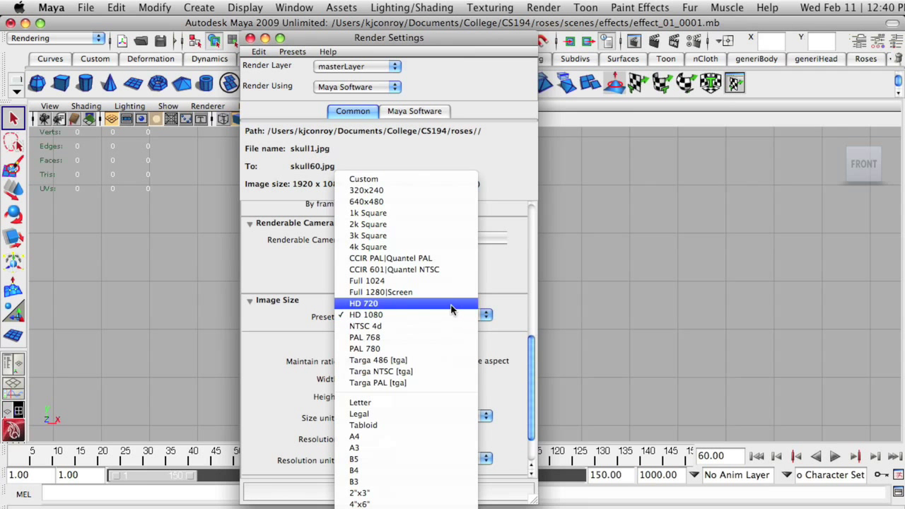
pyautogui.click(463, 306)
pyautogui.scroll(-3, 516, 328)
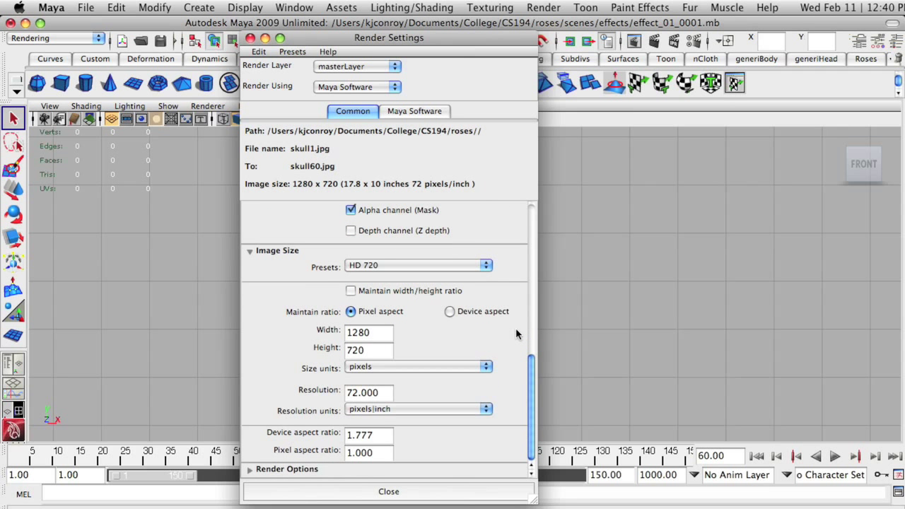
pyautogui.scroll(10, 442, 428)
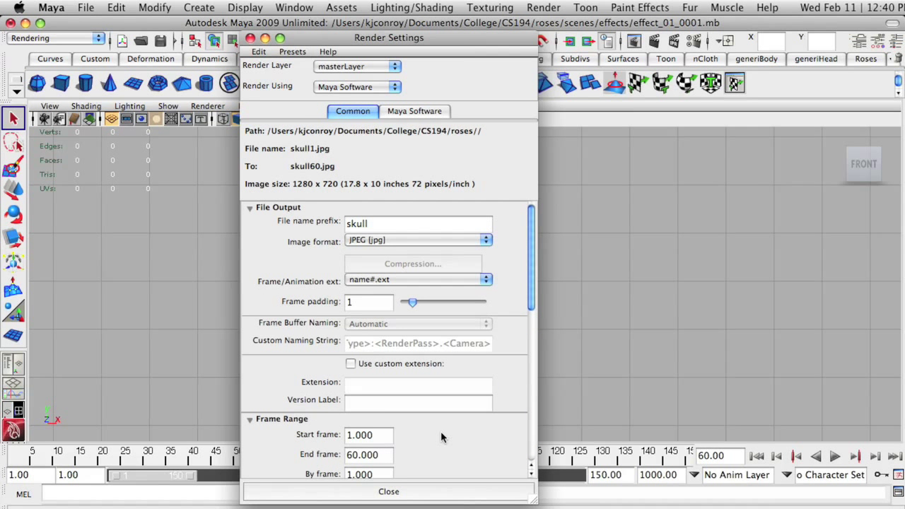
# Review the Maya Software quality settings, return to Common, and close Render Settings
pyautogui.click(401, 113)
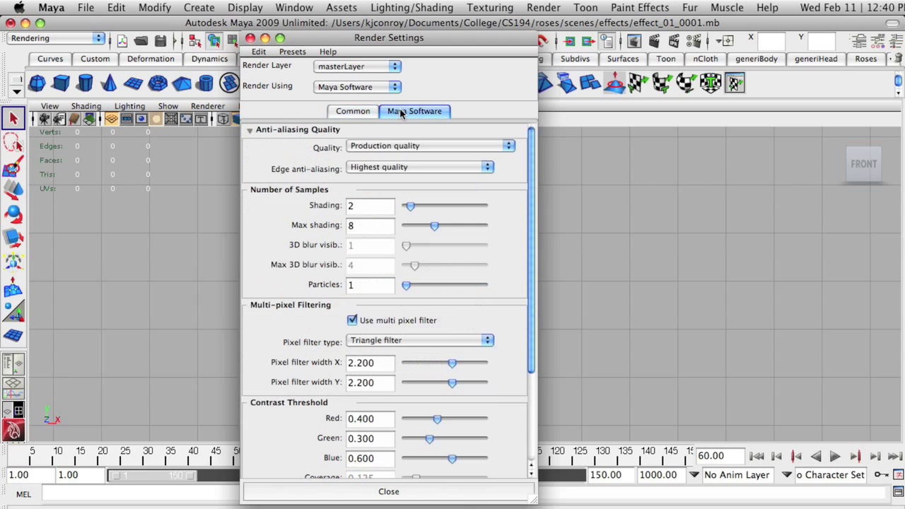
pyautogui.scroll(-4, 338, 240)
pyautogui.scroll(4, 338, 239)
pyautogui.click(354, 112)
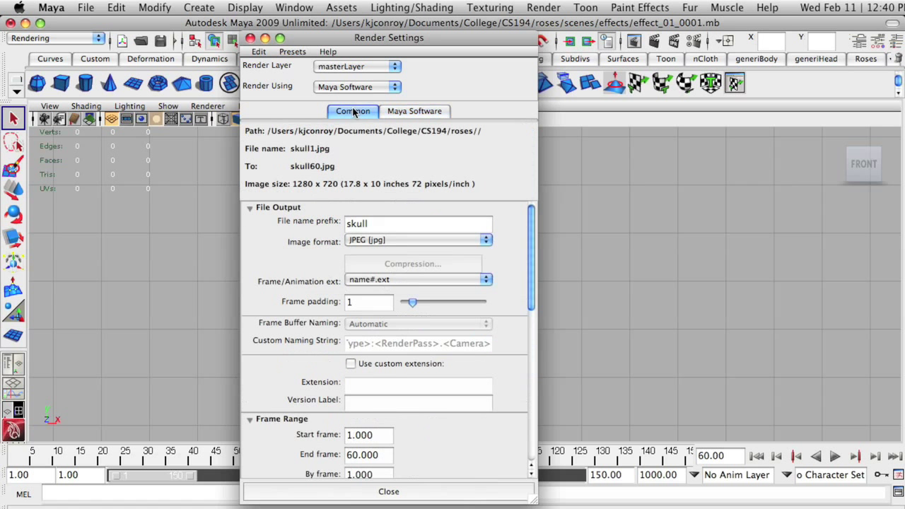
pyautogui.click(250, 38)
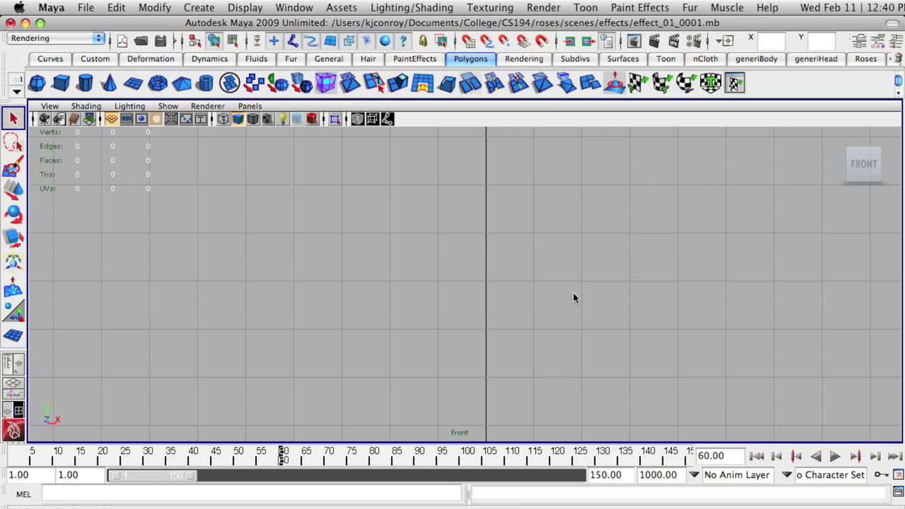
# Batch render the skull frames, watching progress in the Script Editor until it finishes
pyautogui.click(544, 9)
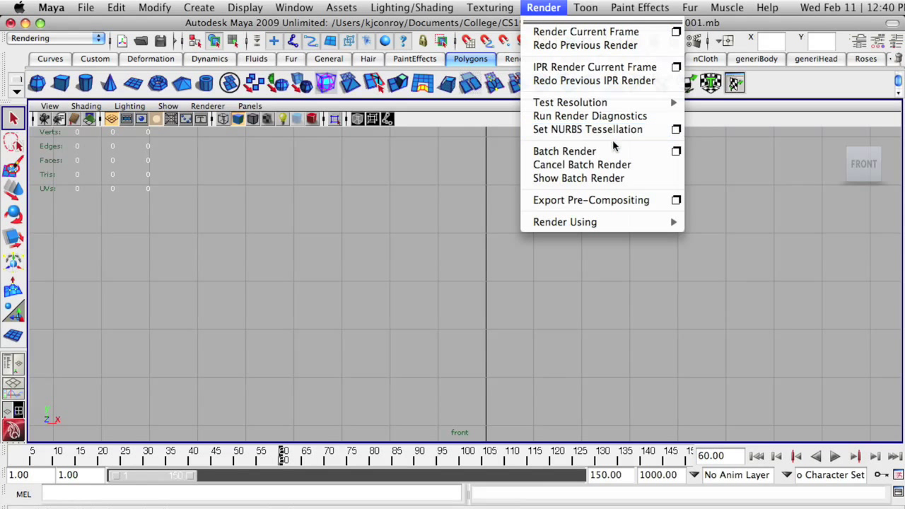
pyautogui.click(565, 152)
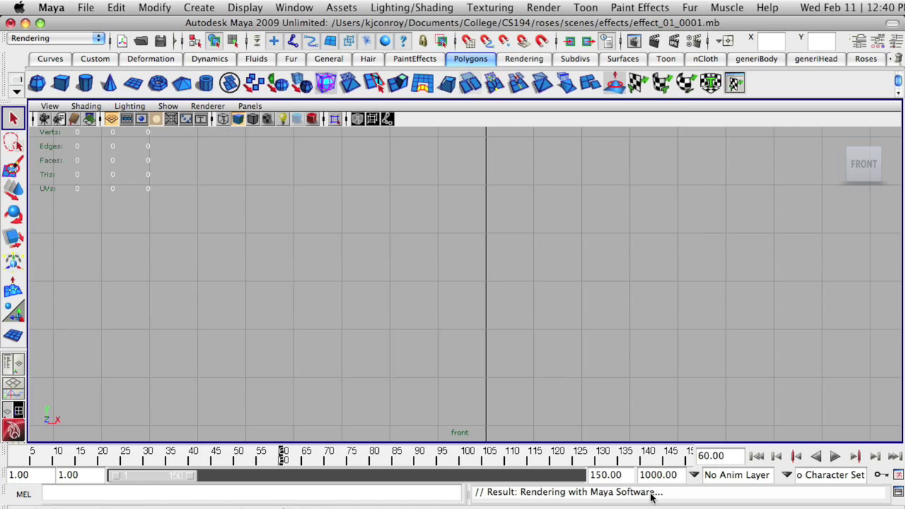
pyautogui.click(899, 491)
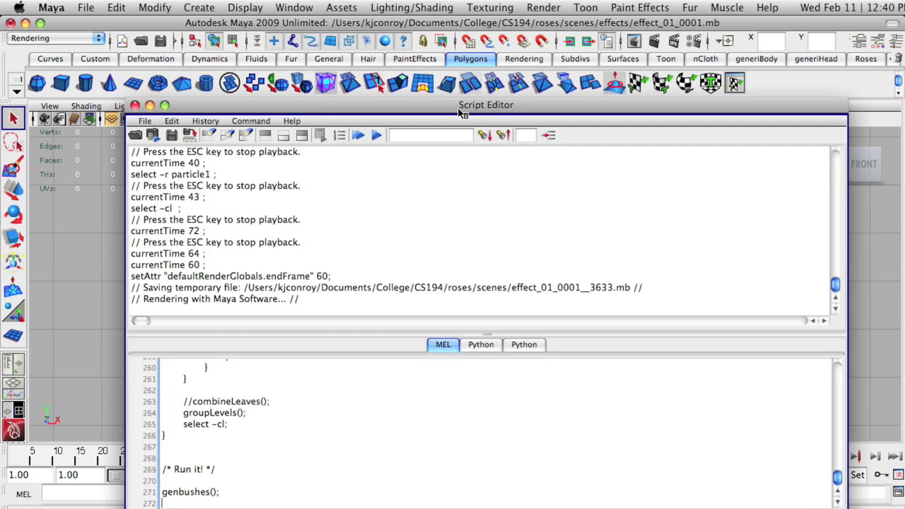
pyautogui.moveTo(461, 108); pyautogui.dragTo(452, 85)
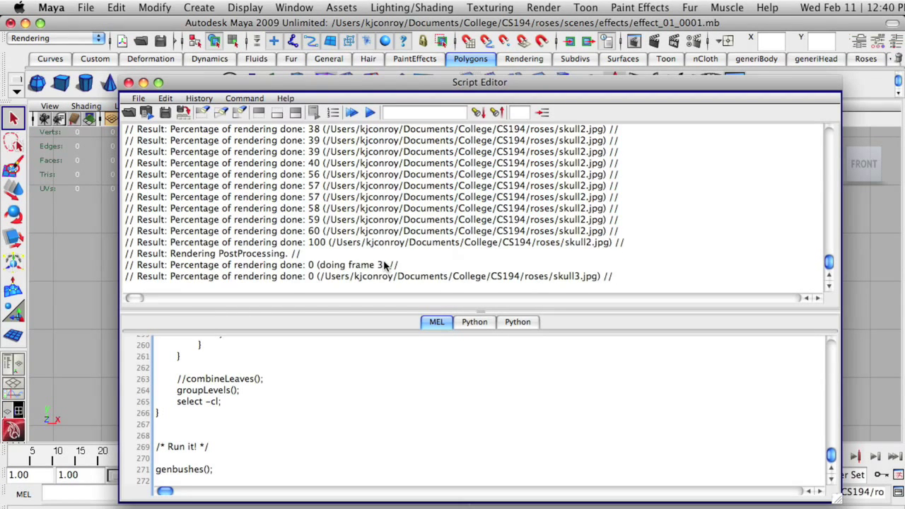
pyautogui.click(128, 83)
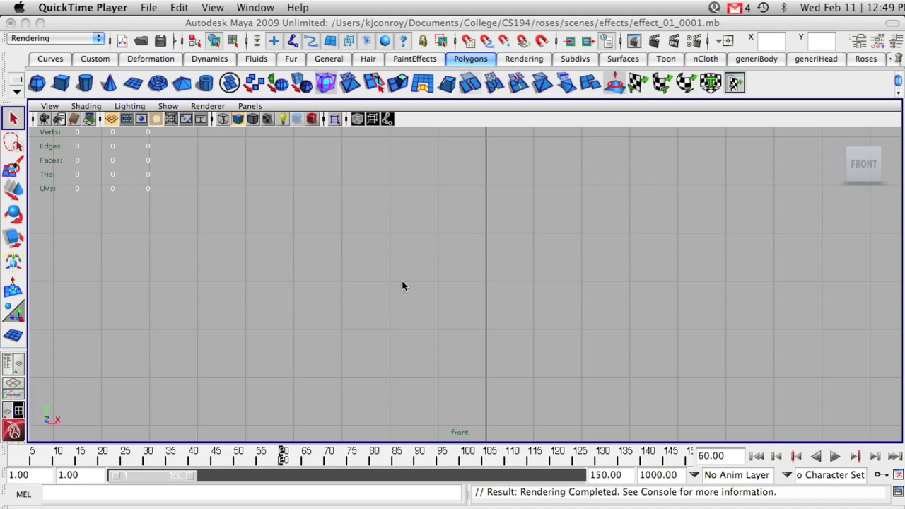
pyautogui.click(899, 498)
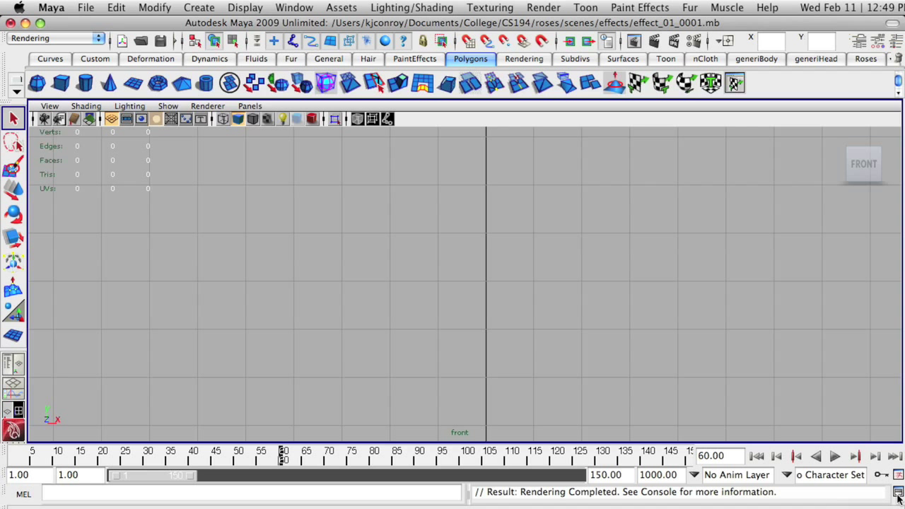
pyautogui.click(899, 499)
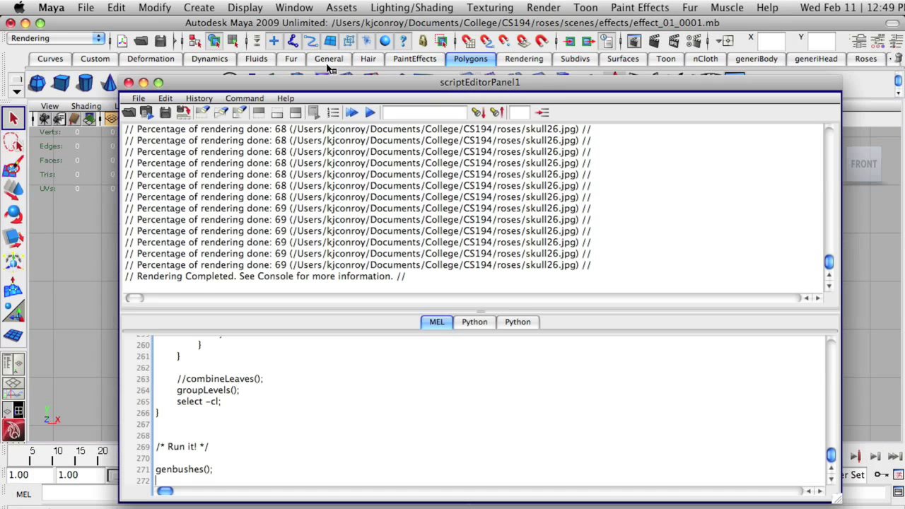
pyautogui.moveTo(313, 78); pyautogui.dragTo(312, 68)
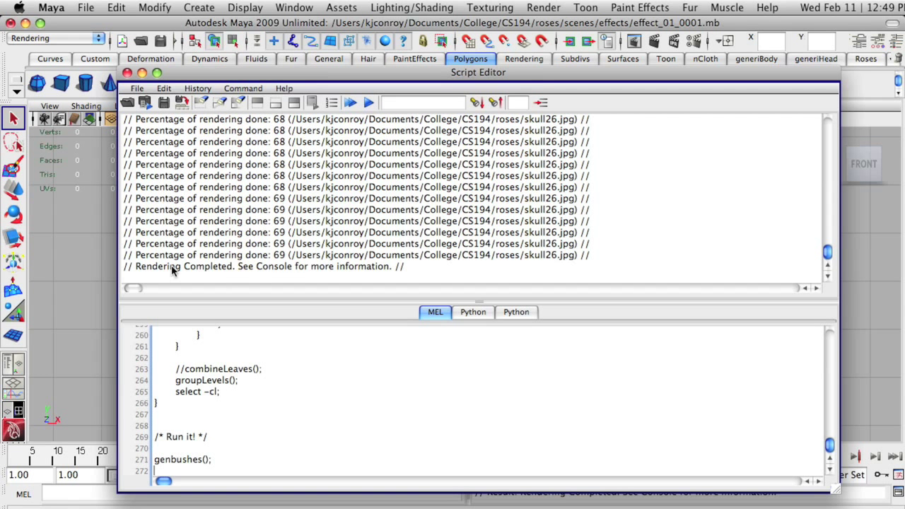
pyautogui.click(127, 73)
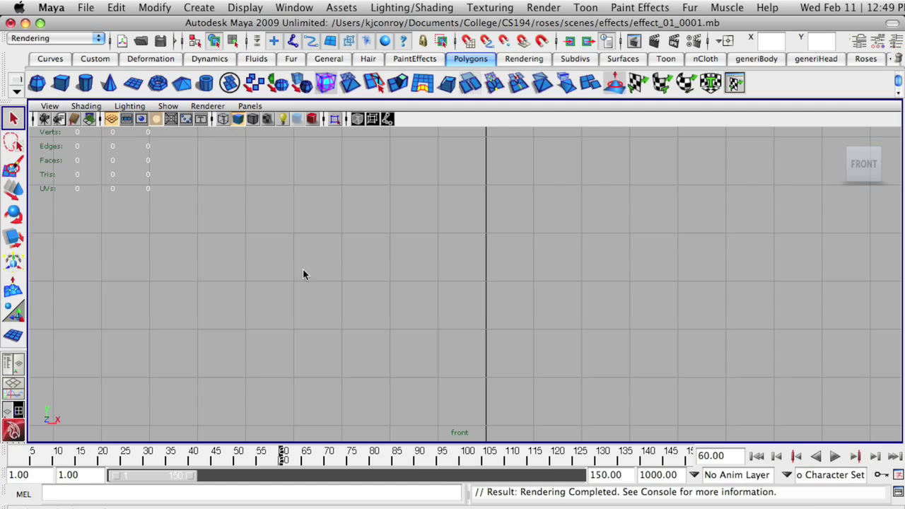
pyautogui.press('super+Tab')
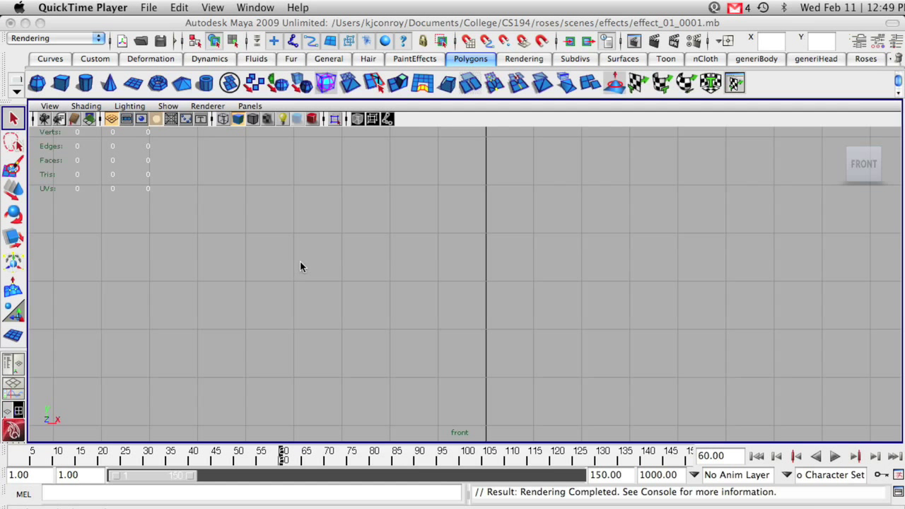
# Open skull1.jpg as an image sequence in QuickTime Player
pyautogui.click(149, 7)
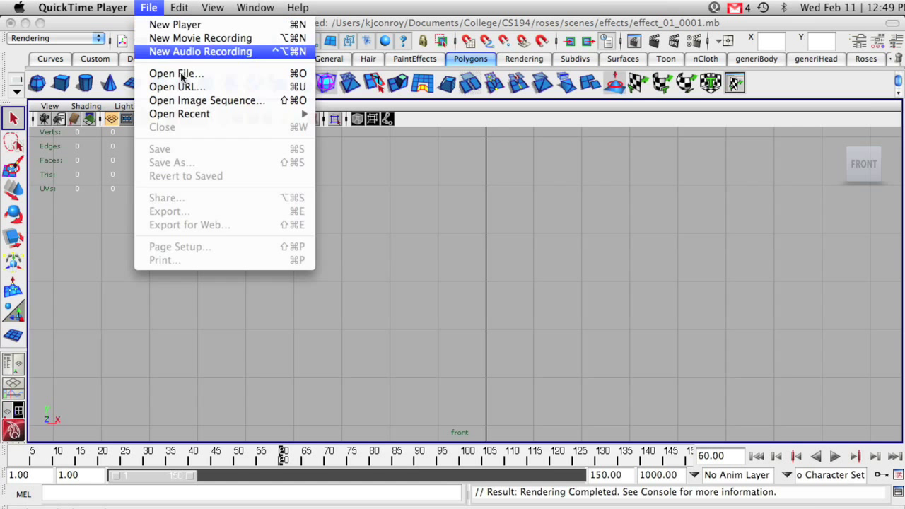
pyautogui.click(187, 102)
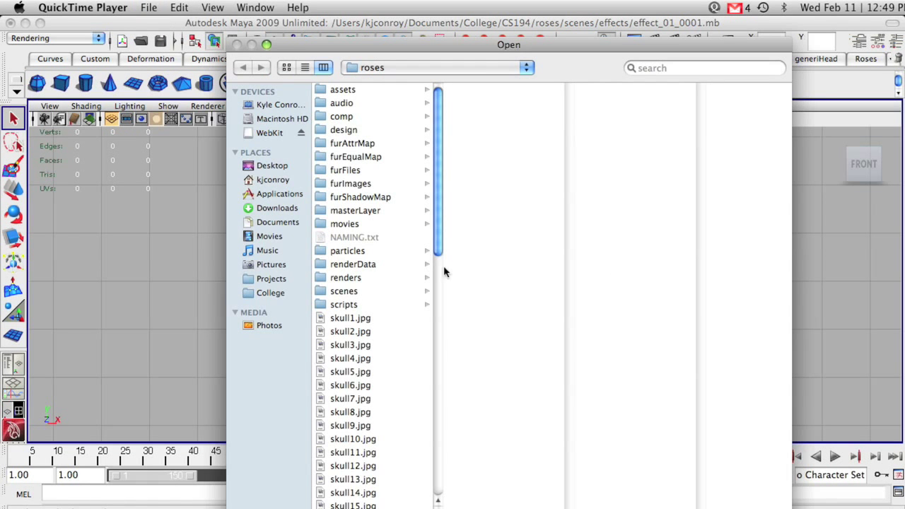
pyautogui.click(366, 319)
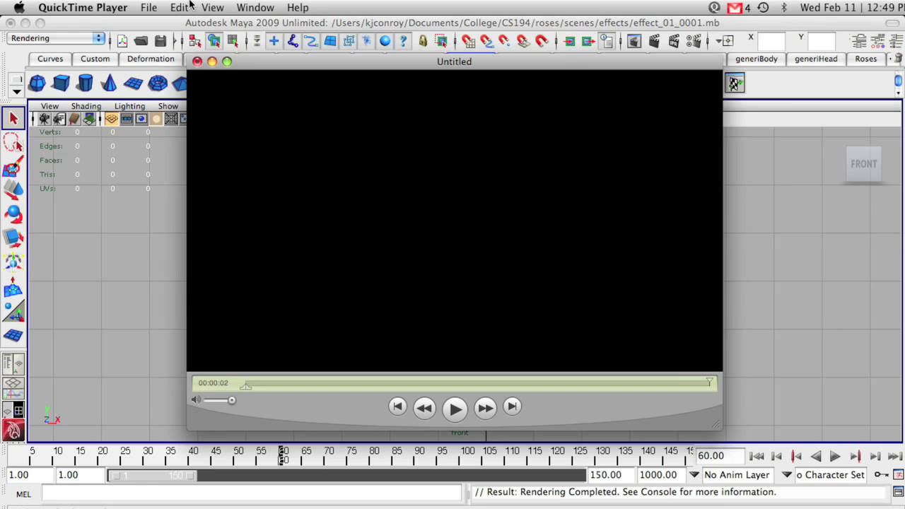
# Close the Untitled skull movie without exporting or saving it
pyautogui.click(150, 7)
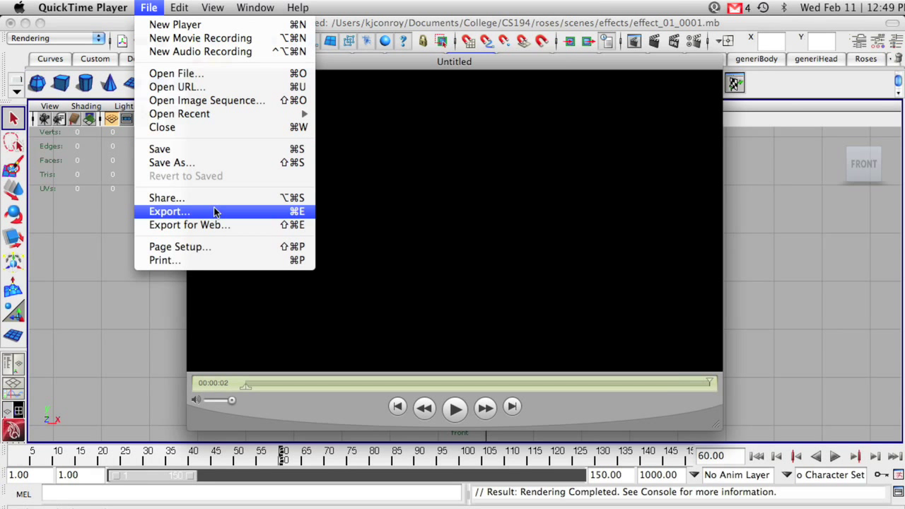
pyautogui.click(408, 201)
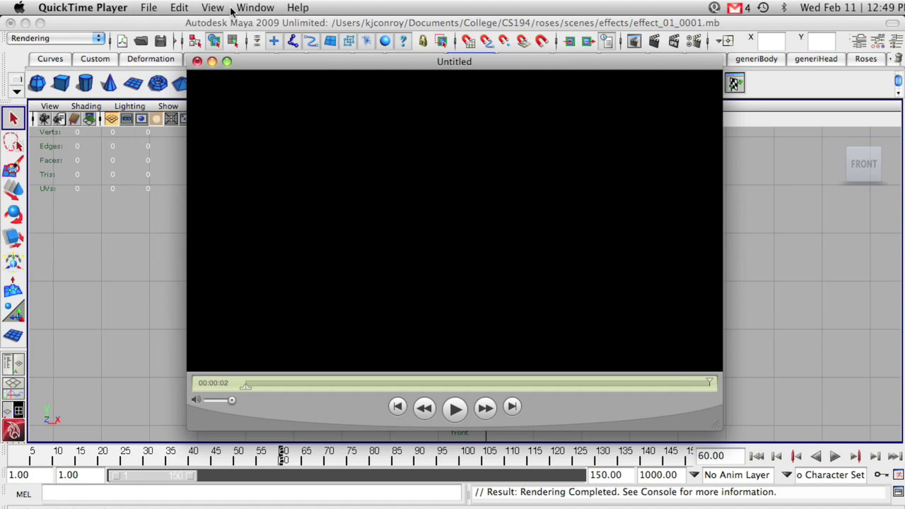
pyautogui.click(199, 61)
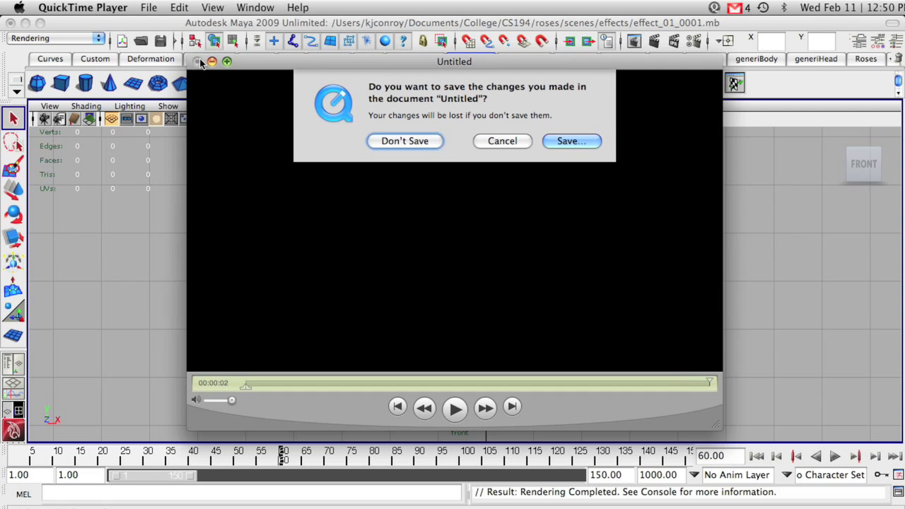
pyautogui.click(392, 144)
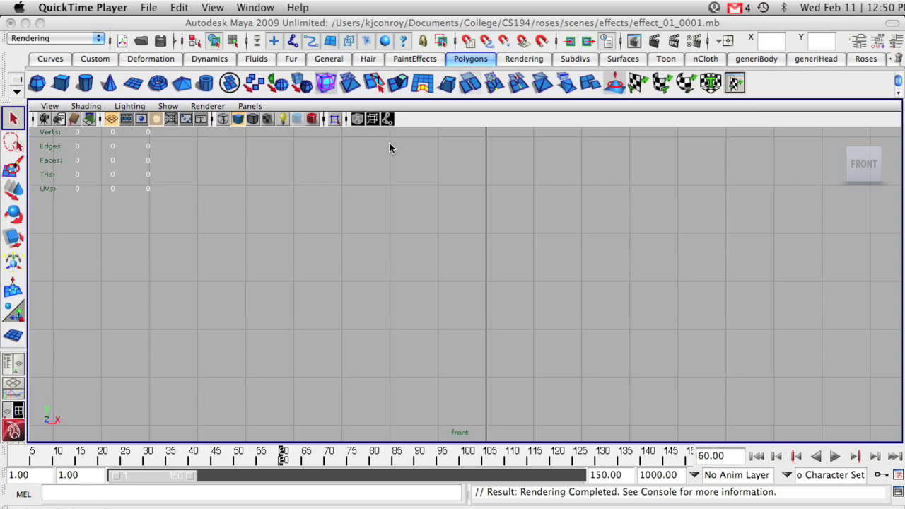